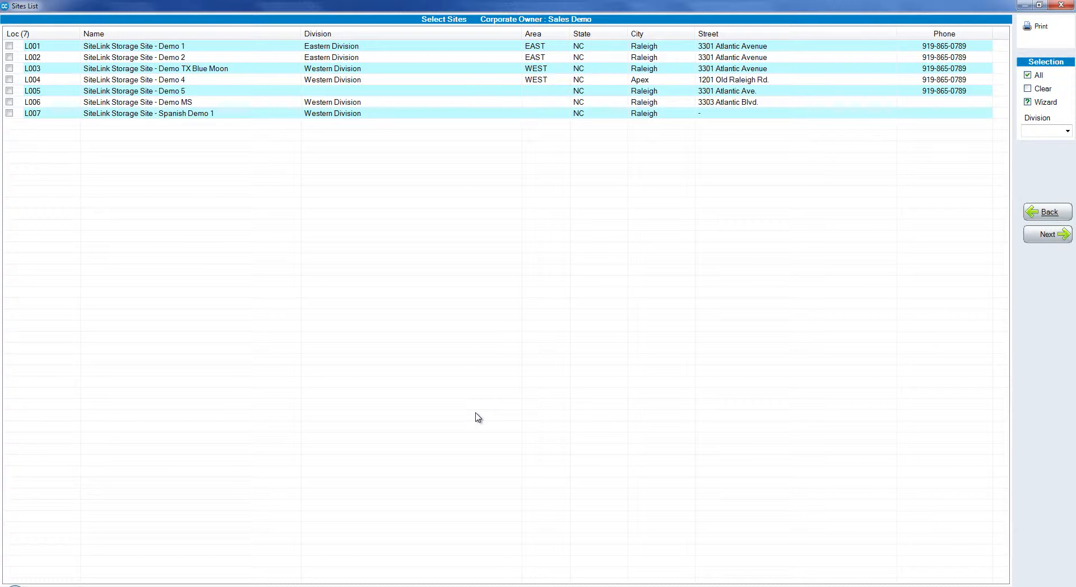
Step: For SiteLink Storage Site - Demo 1 (L001), add a discount with the plan name "10% off of month 3"
left_click(147, 47)
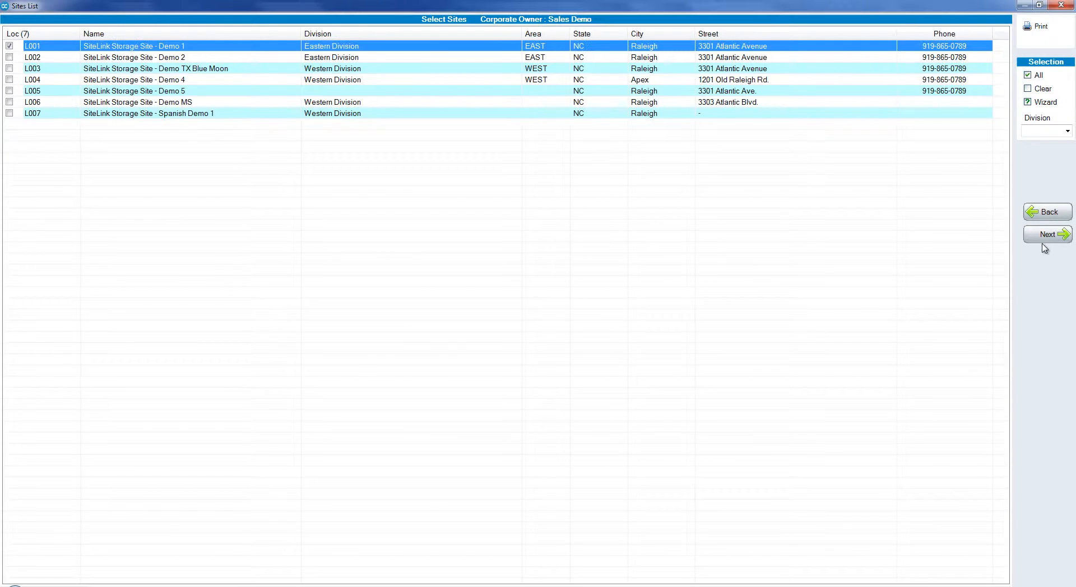
left_click(1048, 235)
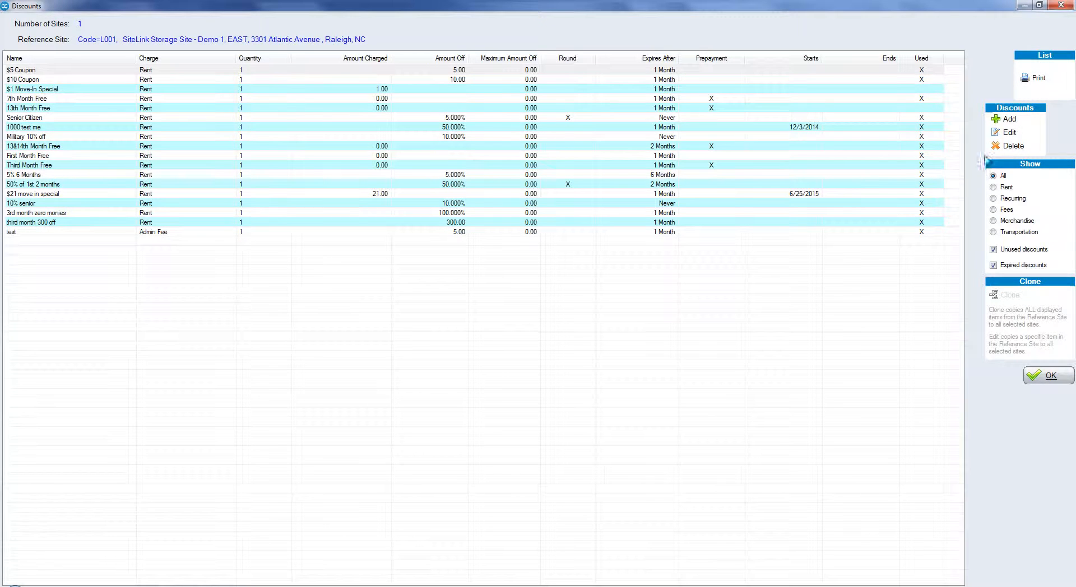
left_click(1009, 119)
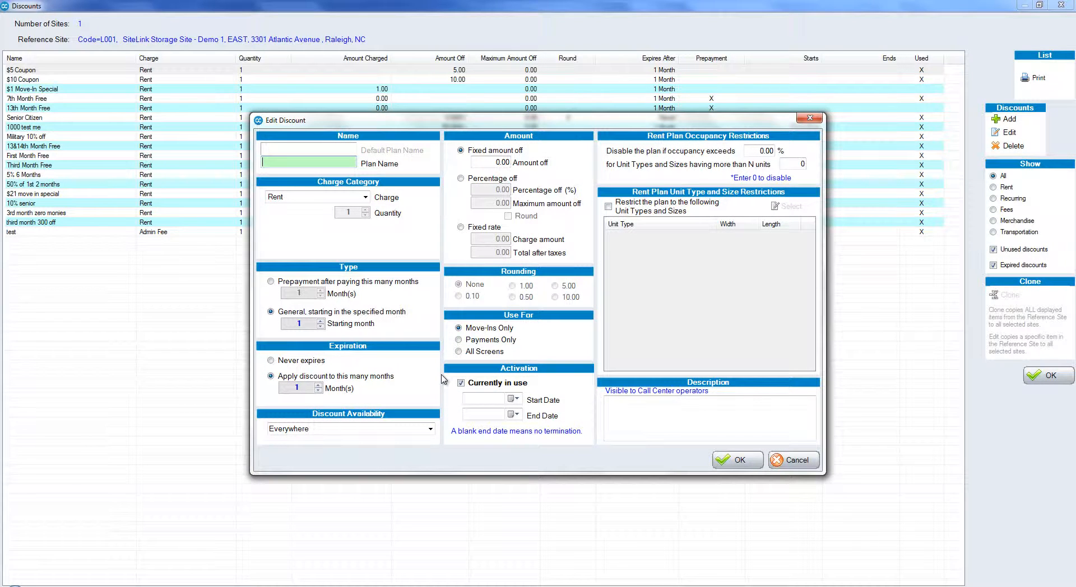
type("10% off of month 3")
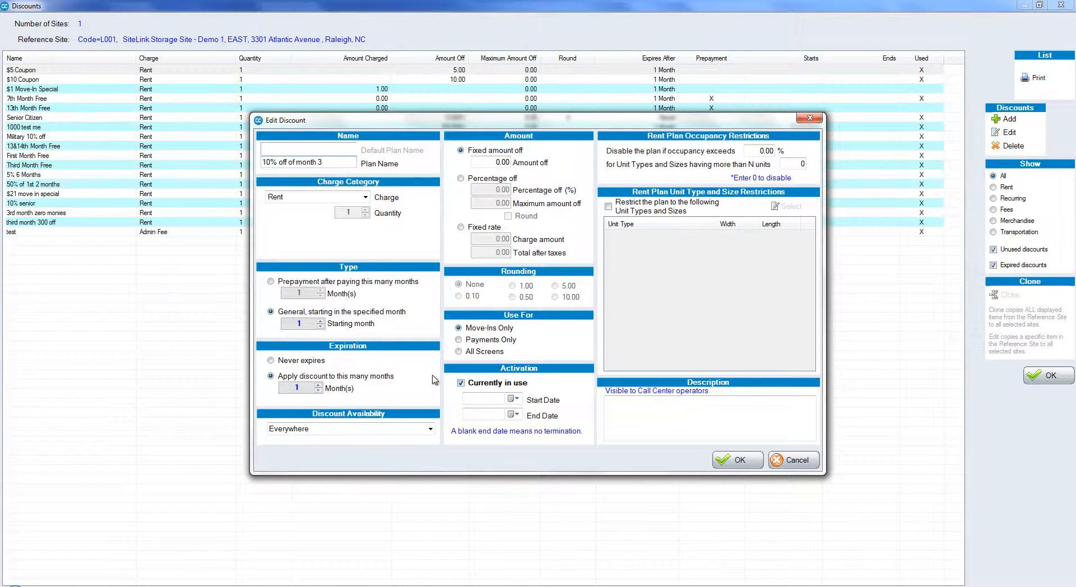
Step: Browse the charge categories, keep Rent, and set the general discount's starting month to 3
left_click(365, 197)
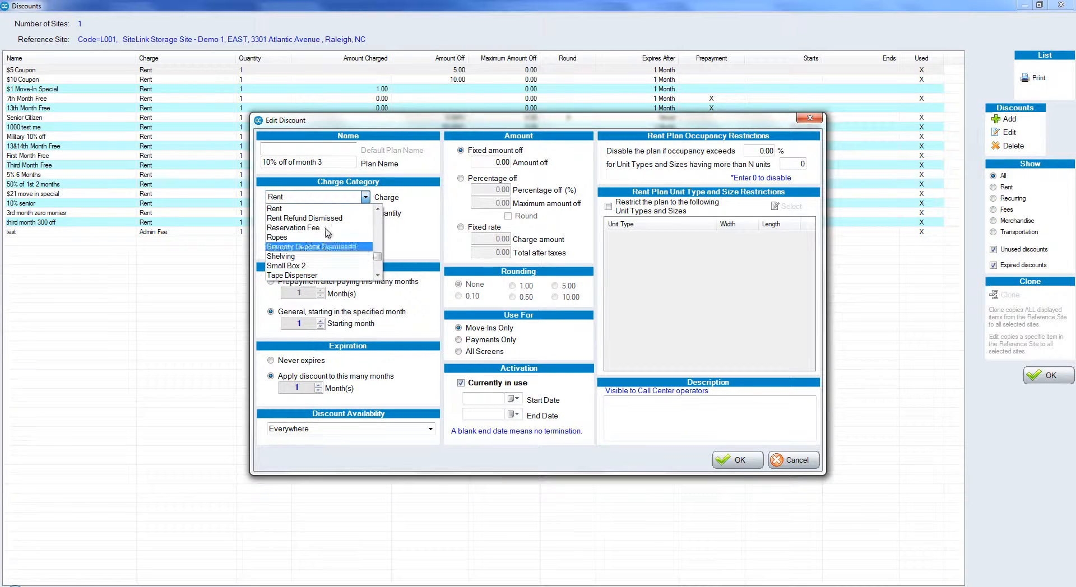
left_click_drag(378, 257, 379, 219)
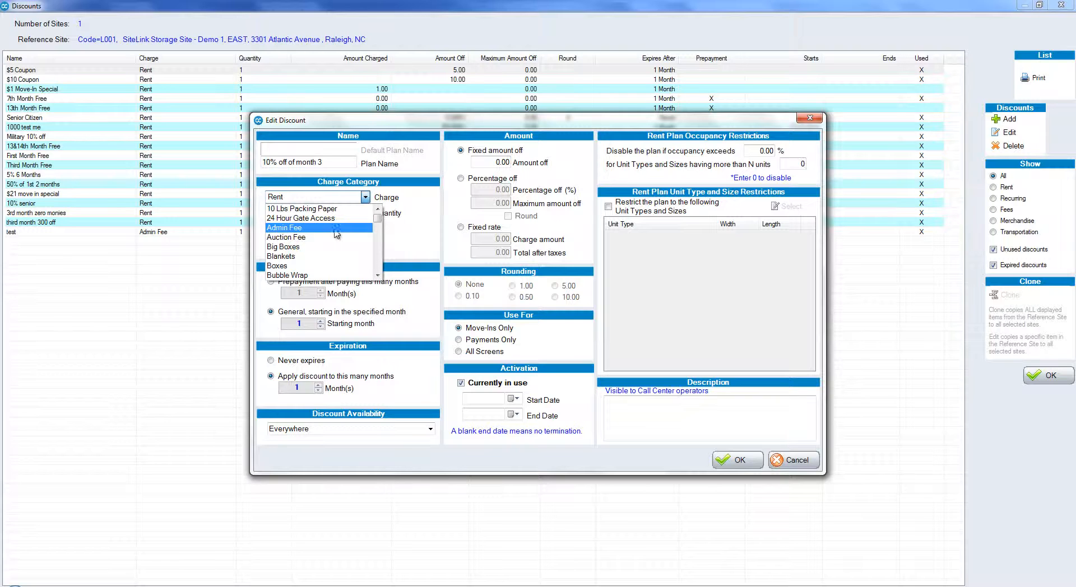
left_click(419, 193)
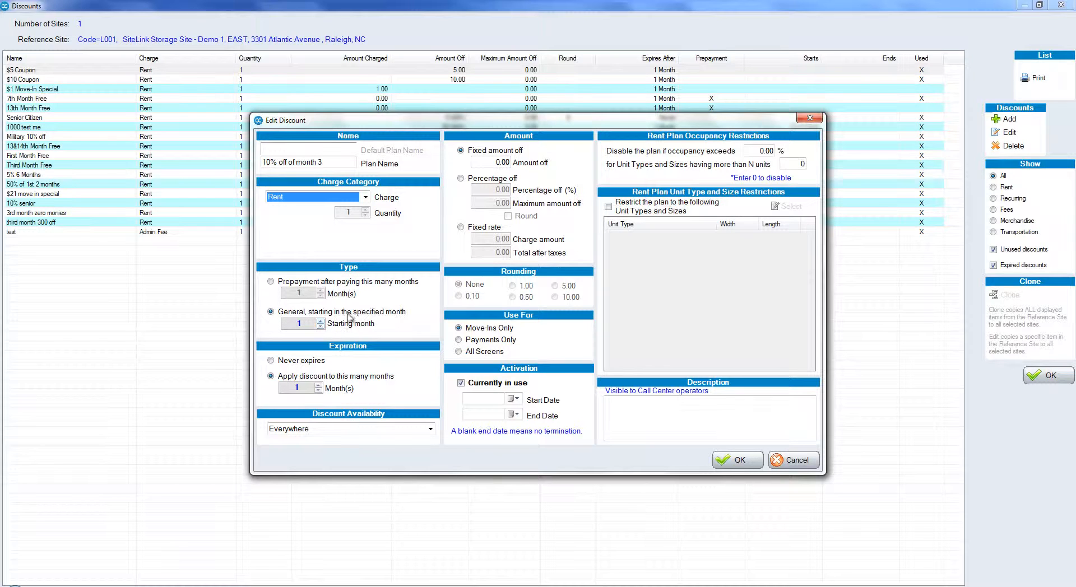
left_click(320, 321)
left_click(321, 322)
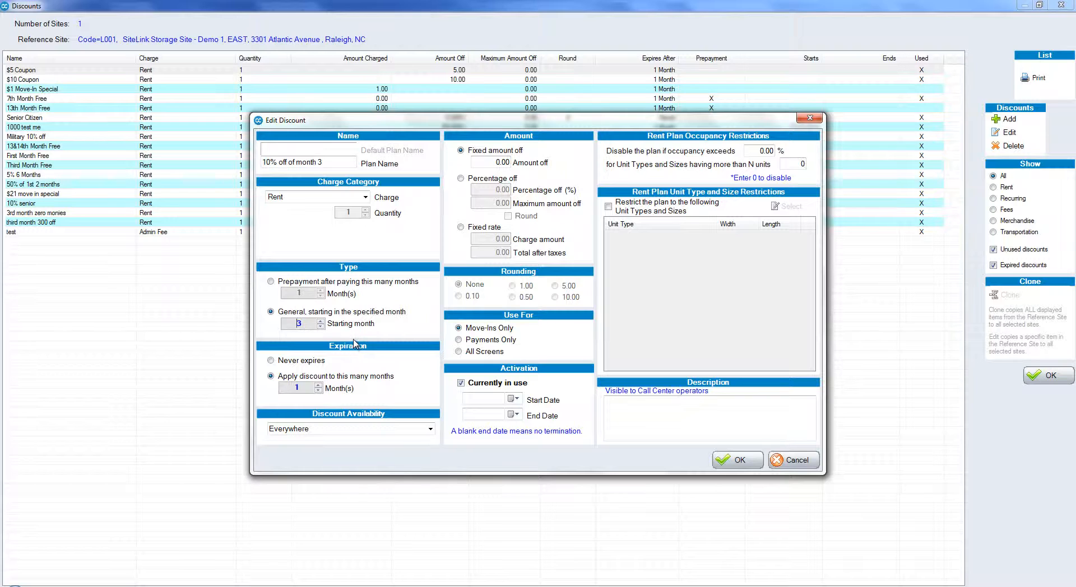
Step: Try the prepayment discount type with 6 months and adjust how many months the discount applies
left_click(271, 281)
left_click(320, 290)
left_click(318, 385)
left_click(317, 390)
left_click(317, 391)
Step: Make the discount available Everywhere and set its amount to 10 percent off
left_click(430, 428)
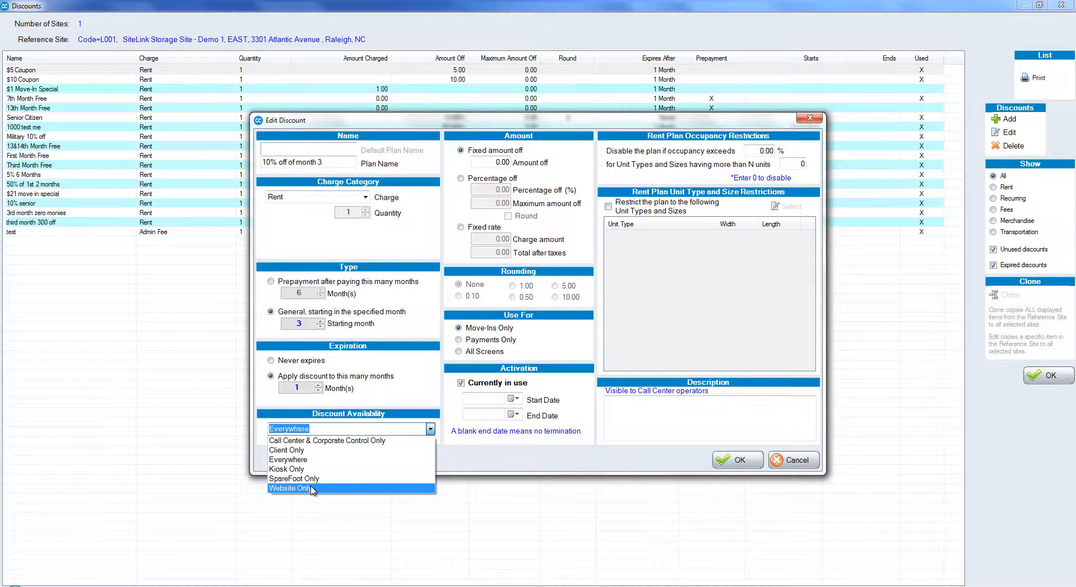
left_click(289, 459)
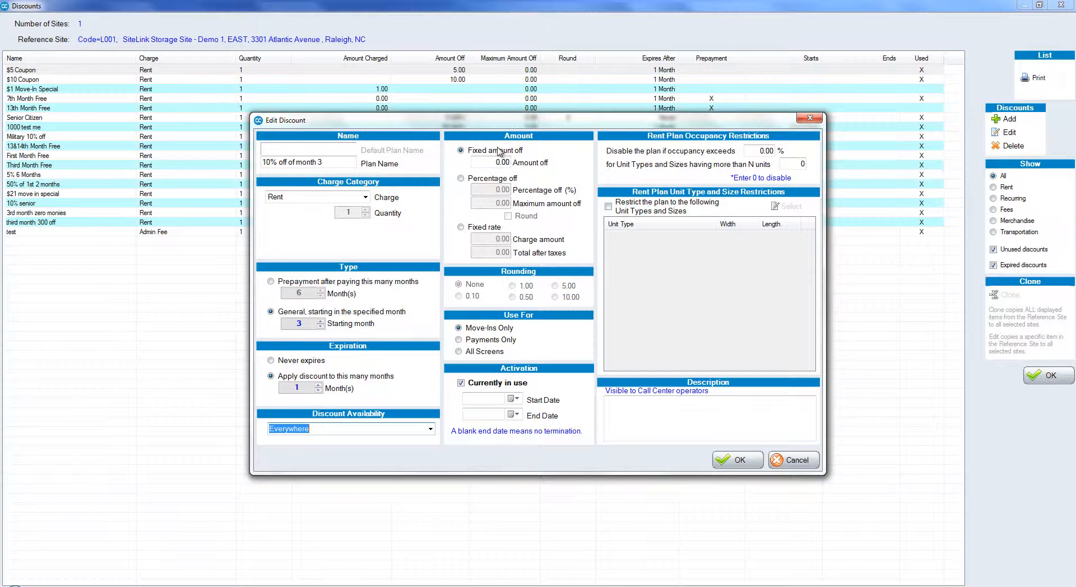
left_click(460, 178)
left_click(487, 189)
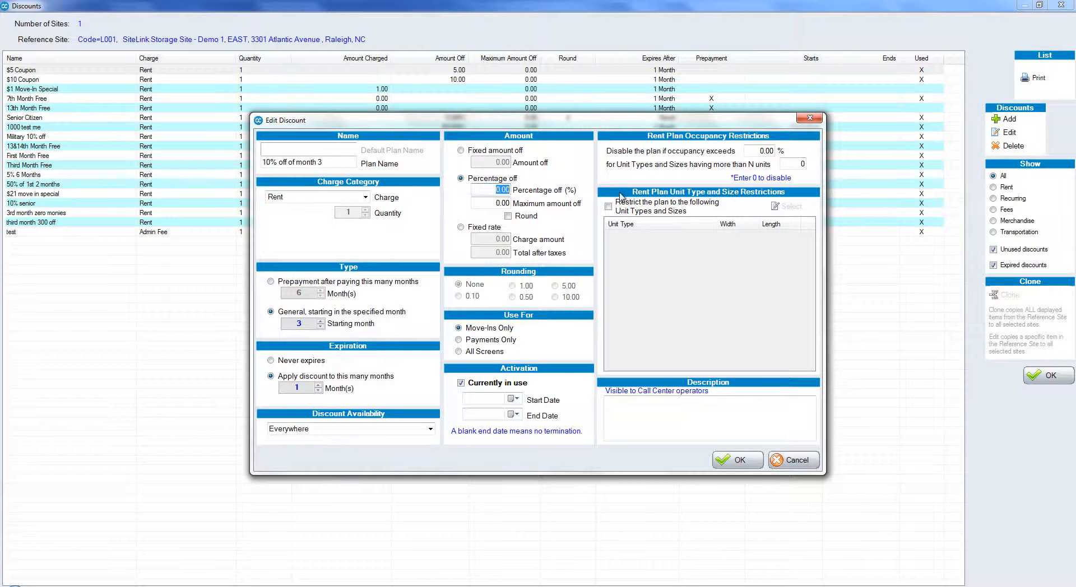
type("10")
Step: Try the fixed amount off and fixed rate options, and switch the expiration to Never expires and back
left_click(461, 151)
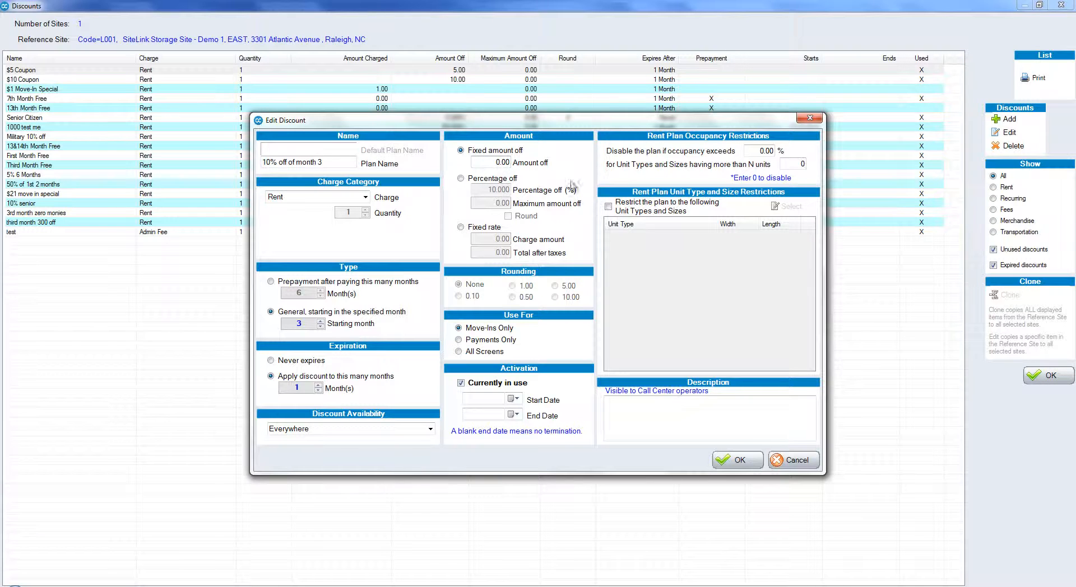
left_click(460, 179)
left_click(463, 227)
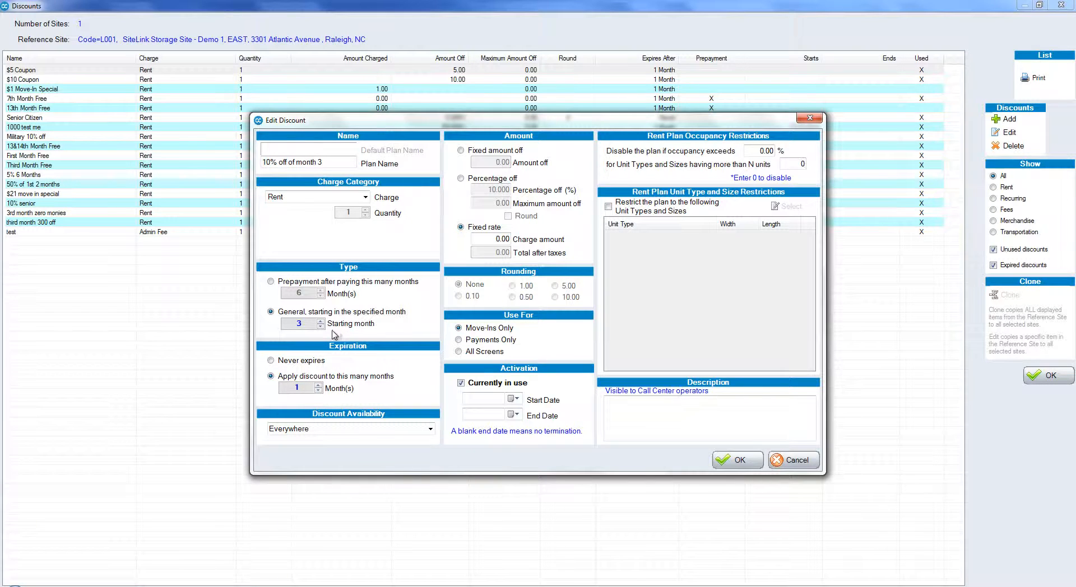
left_click(272, 360)
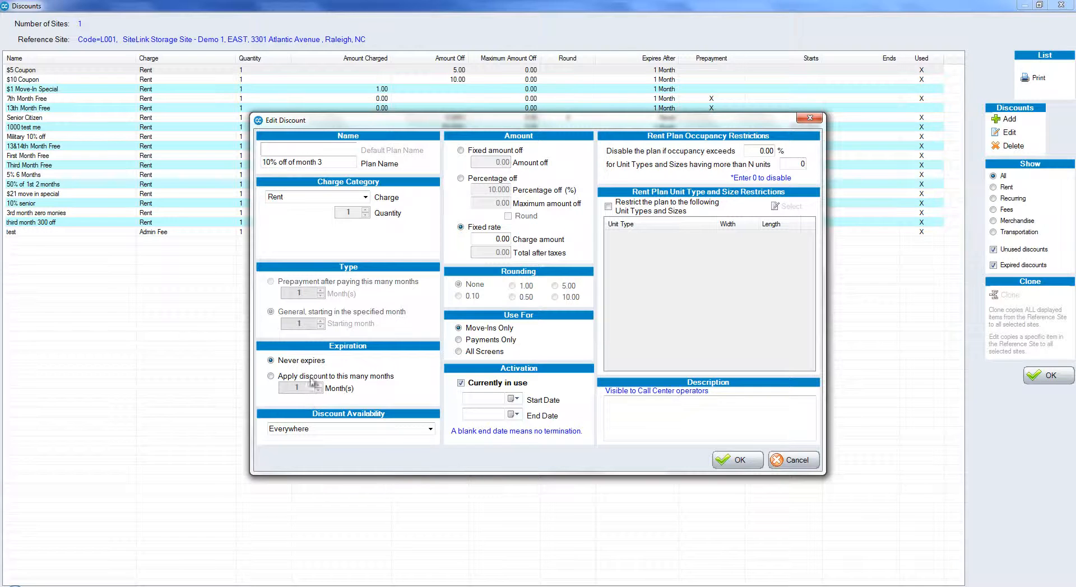
left_click(287, 378)
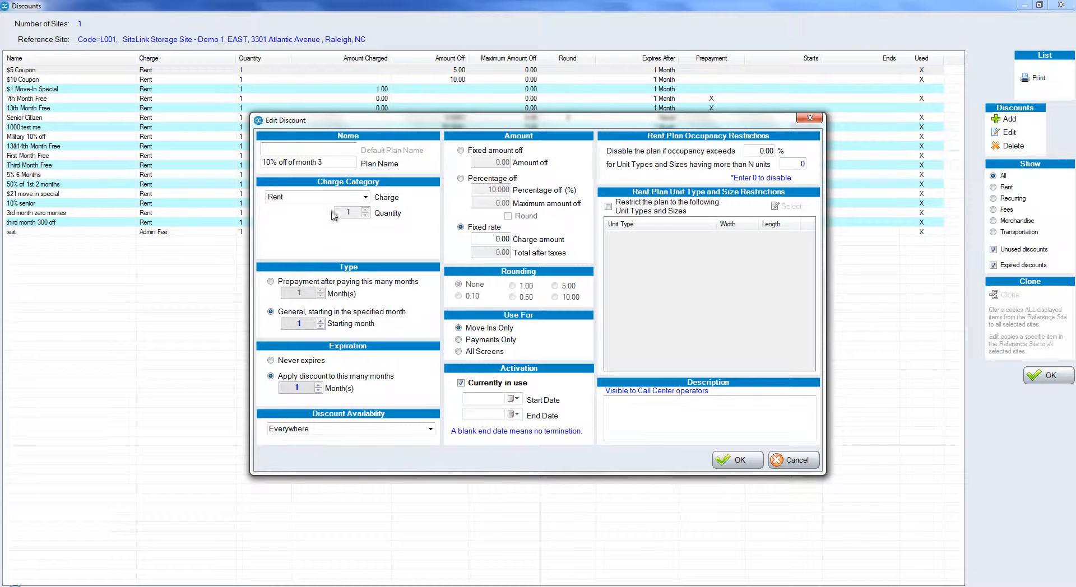
Step: Set the discount's starting month to 3 and choose Percentage off as its amount type
left_click_drag(343, 162, 224, 167)
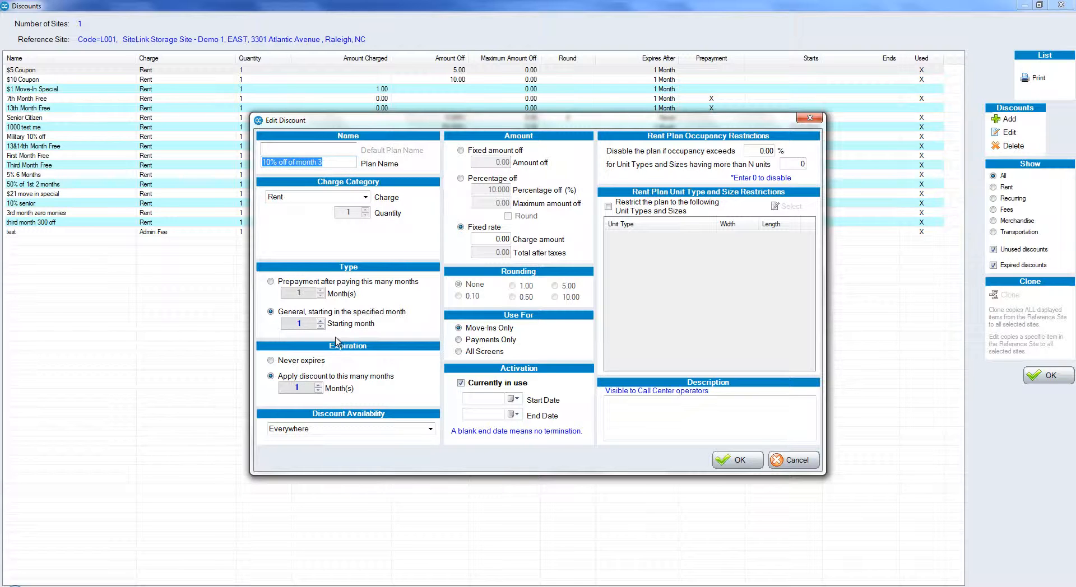
double_click(320, 321)
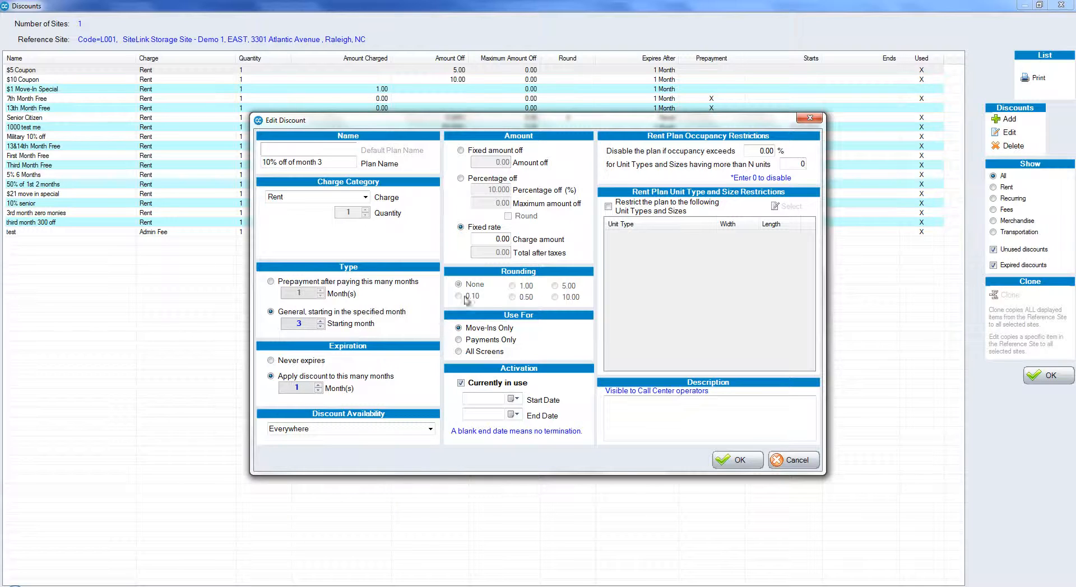
left_click(461, 178)
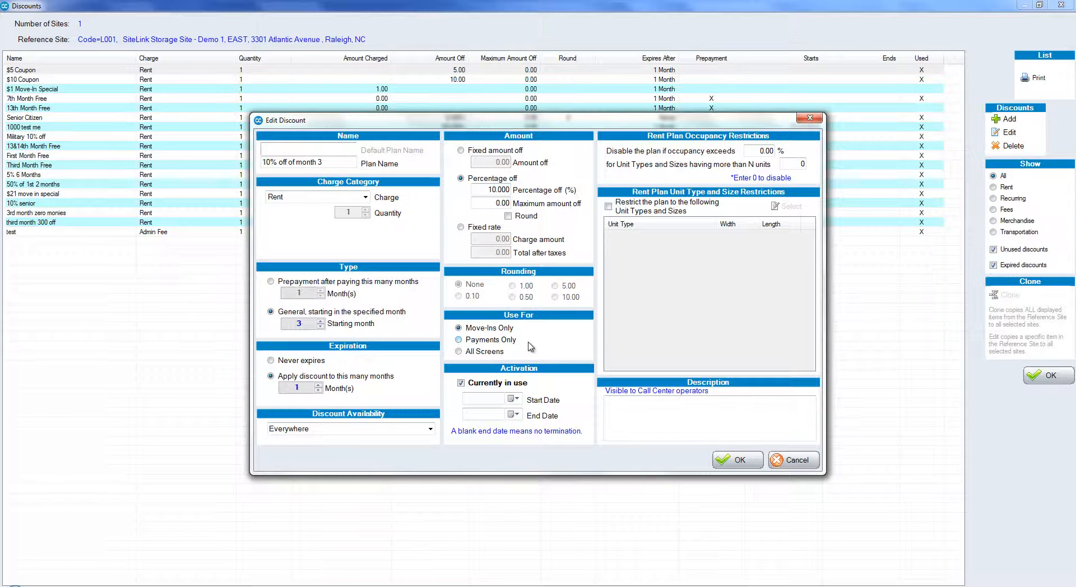
Step: Allow the discount on All Screens and disable it above 90% occupancy for unit types and sizes having more than 10 units
left_click(476, 355)
double_click(800, 164)
type("10")
double_click(767, 151)
type("90")
Step: Enable the restriction to specific unit types and sizes, and view the selectable unit types without choosing any
left_click(609, 207)
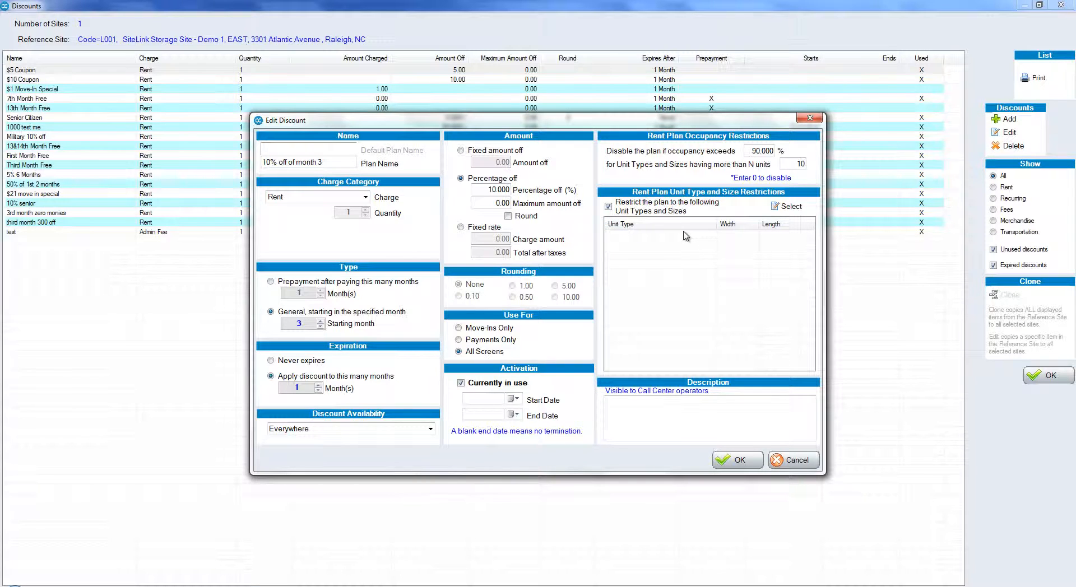
left_click(788, 207)
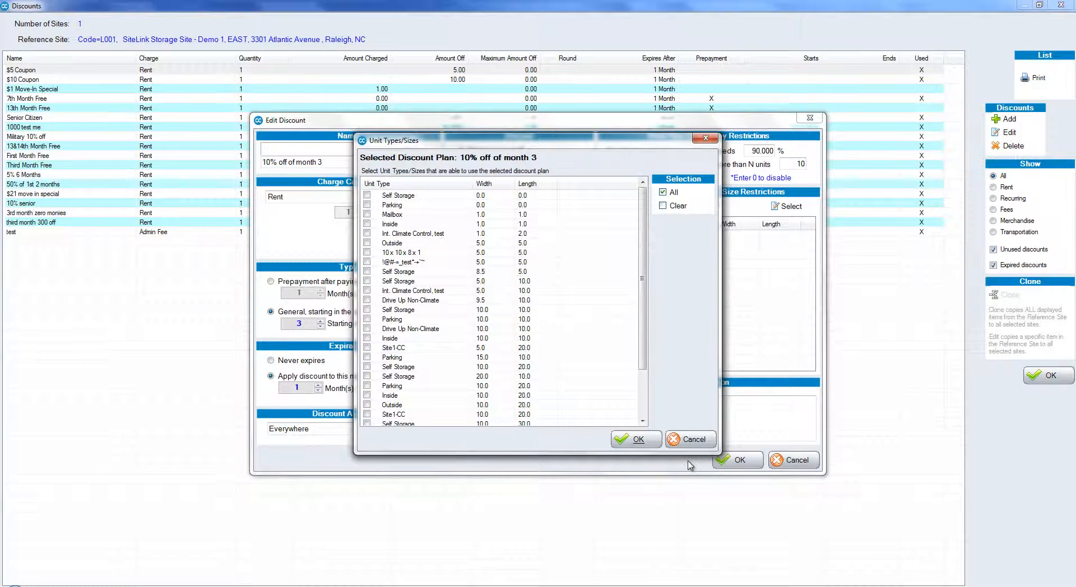
left_click(690, 439)
left_click(718, 421)
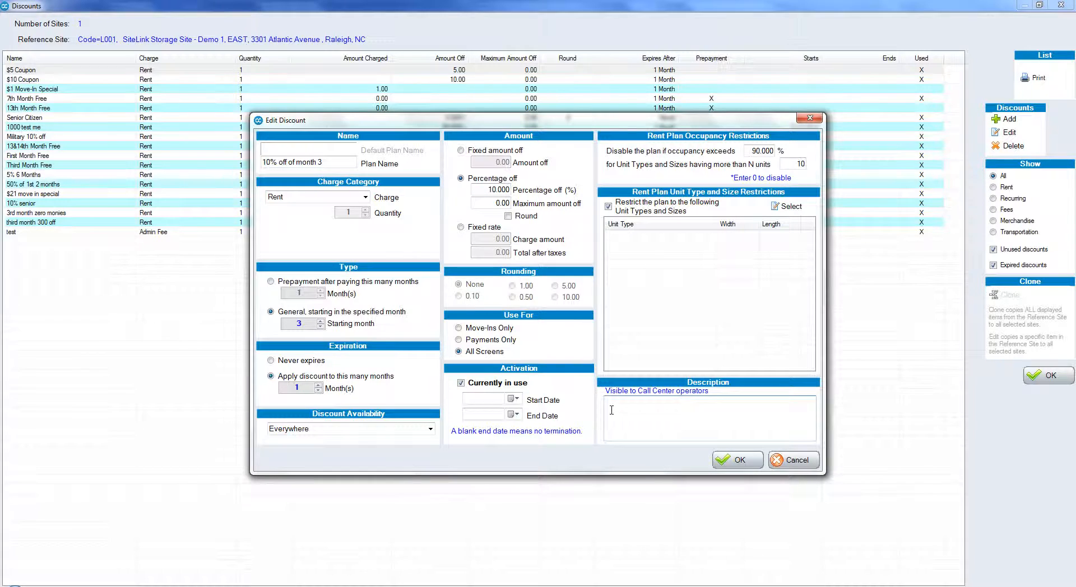
Step: Save the new discount, approve applying it to all selected sites, and select it in the discounts list
left_click(745, 465)
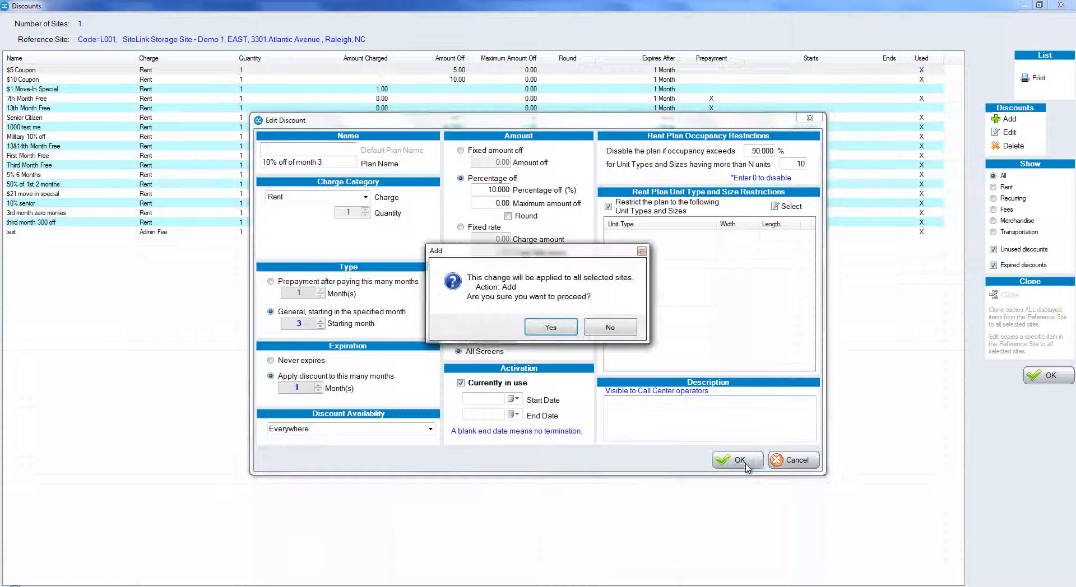
left_click(555, 328)
left_click(562, 331)
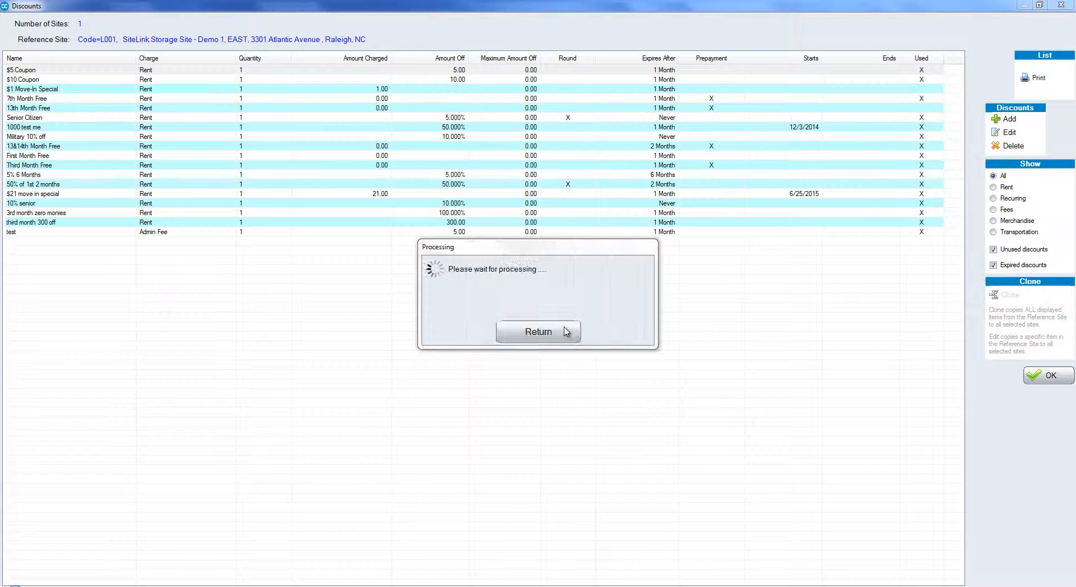
left_click(566, 332)
left_click(115, 242)
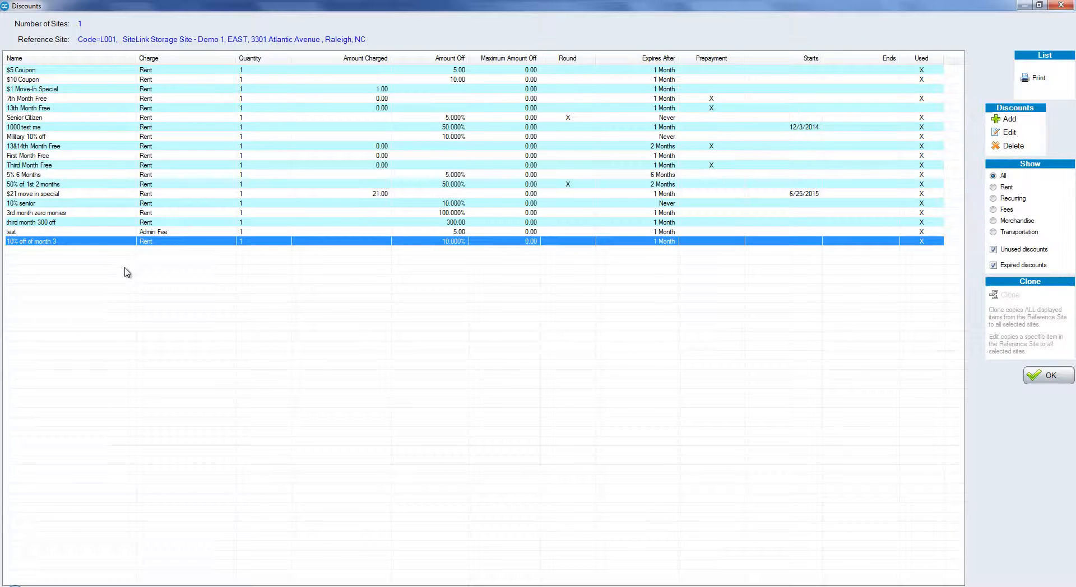